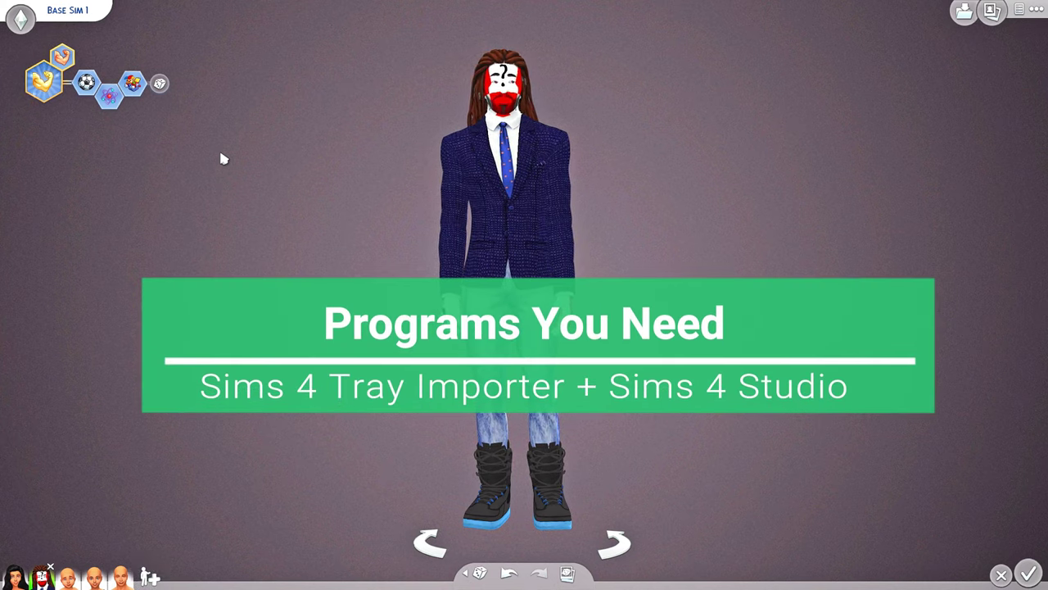
Step: Browse the custom facial hair, then formal-filtered shoes, turning the sim to view from the side
click(494, 113)
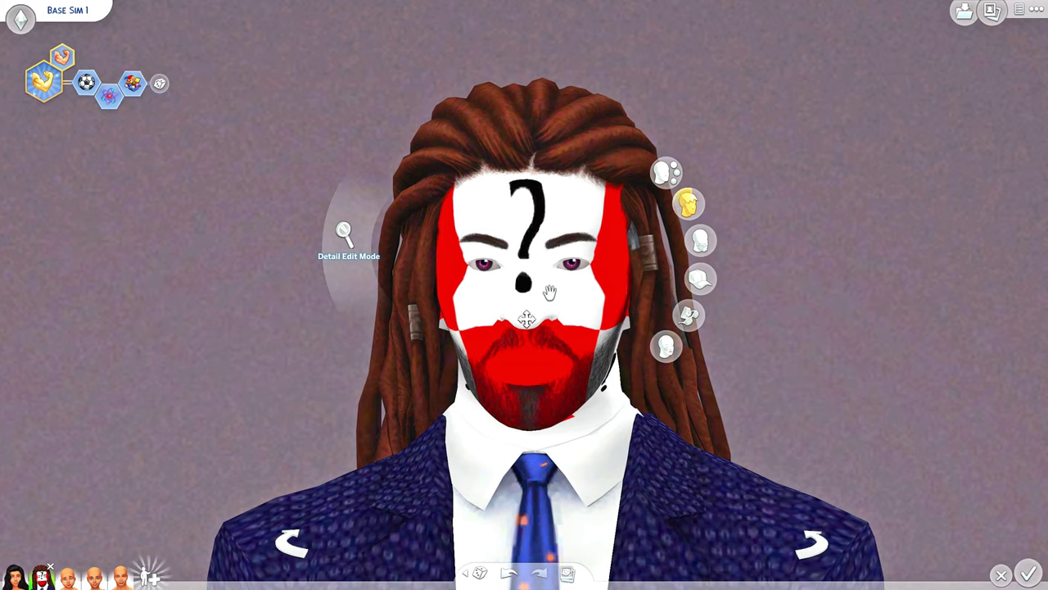
click(706, 246)
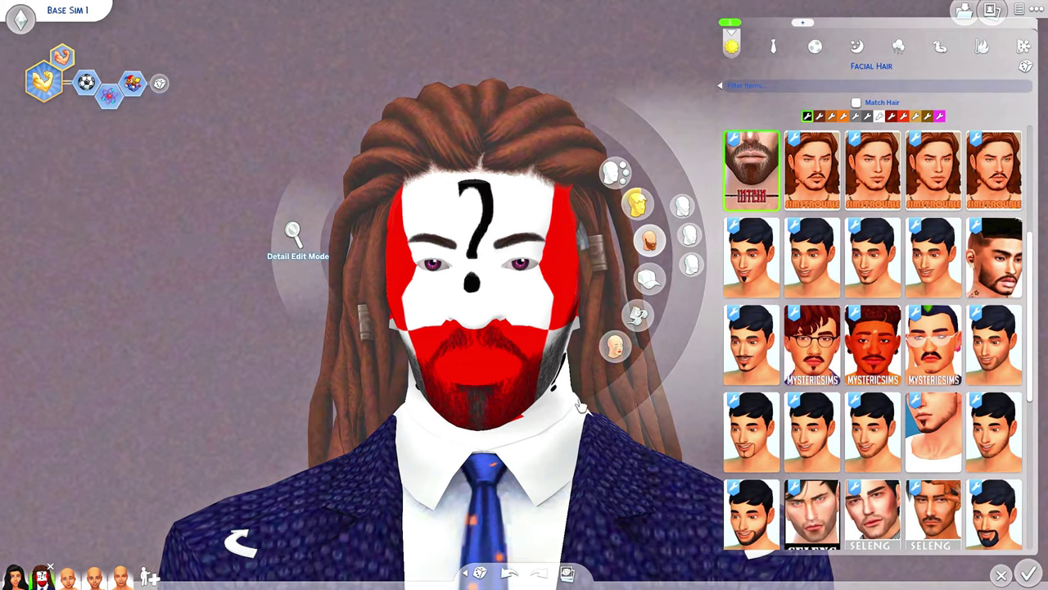
click(564, 473)
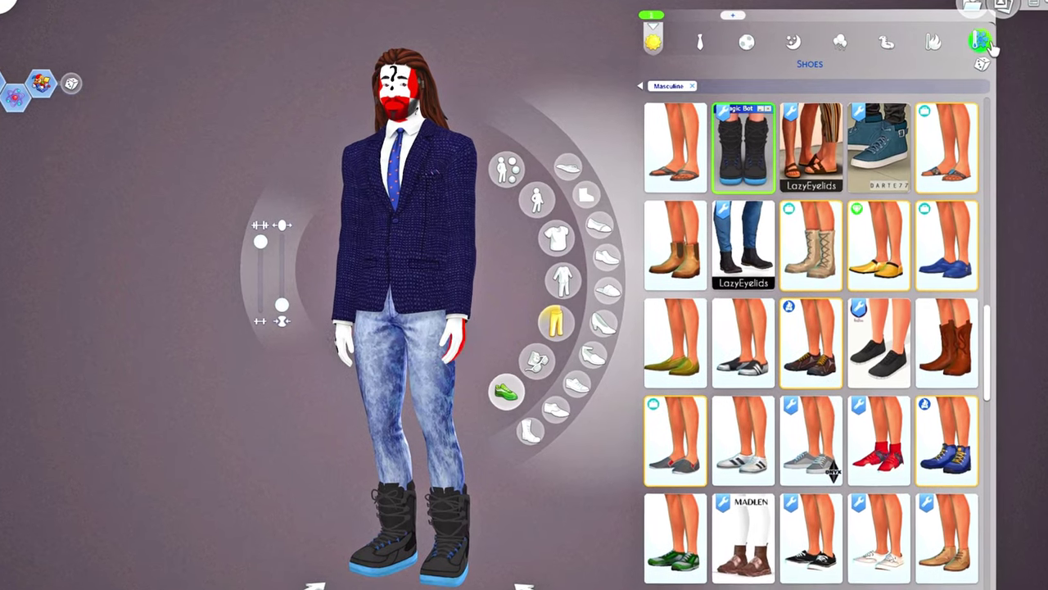
click(710, 48)
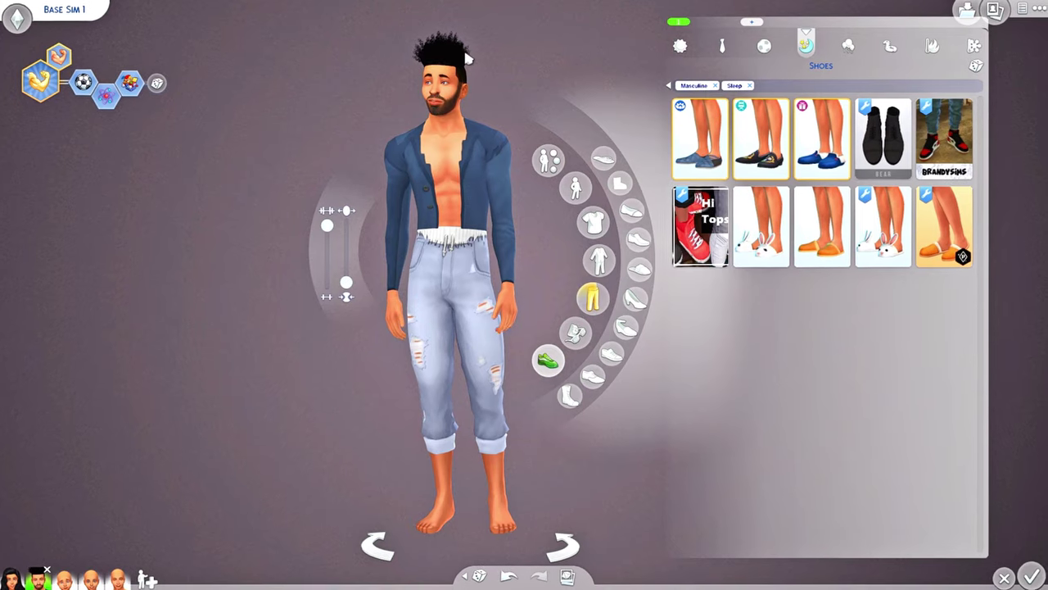
mouse_move(463, 47)
mouse_down()
mouse_move(519, 48)
mouse_move(467, 47)
mouse_up()
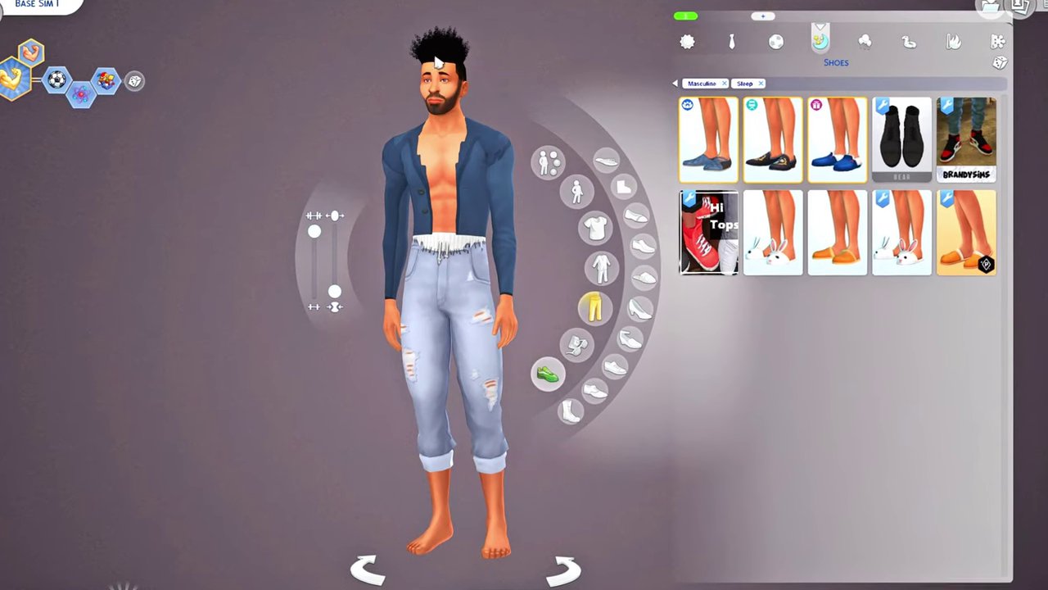
drag(498, 398, 470, 422)
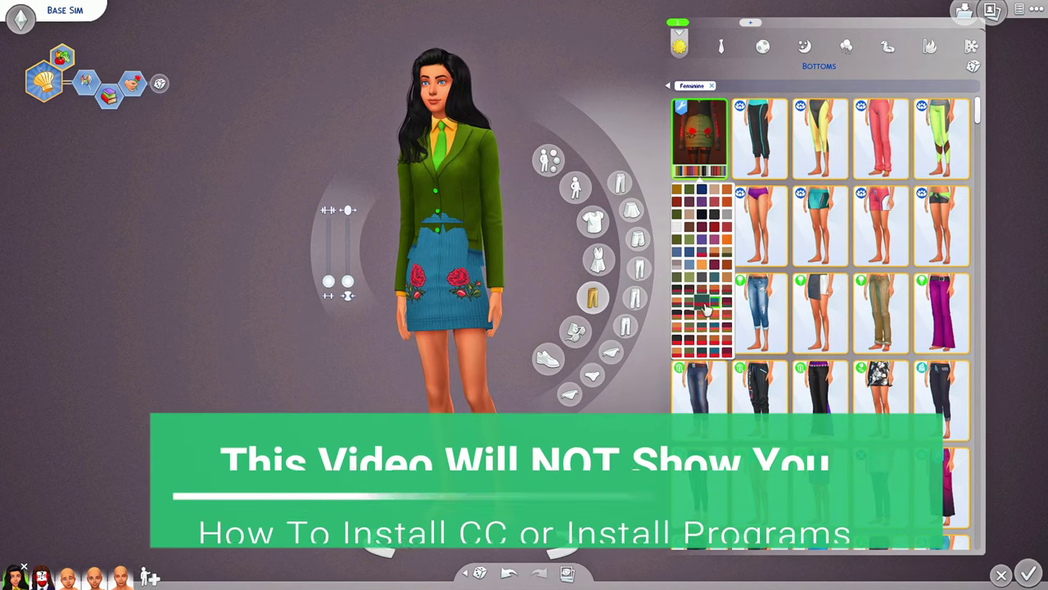
Step: Give the skirt a dark teal swatch, try black and other crop tops, ending on the yellow 1920 tee
click(702, 303)
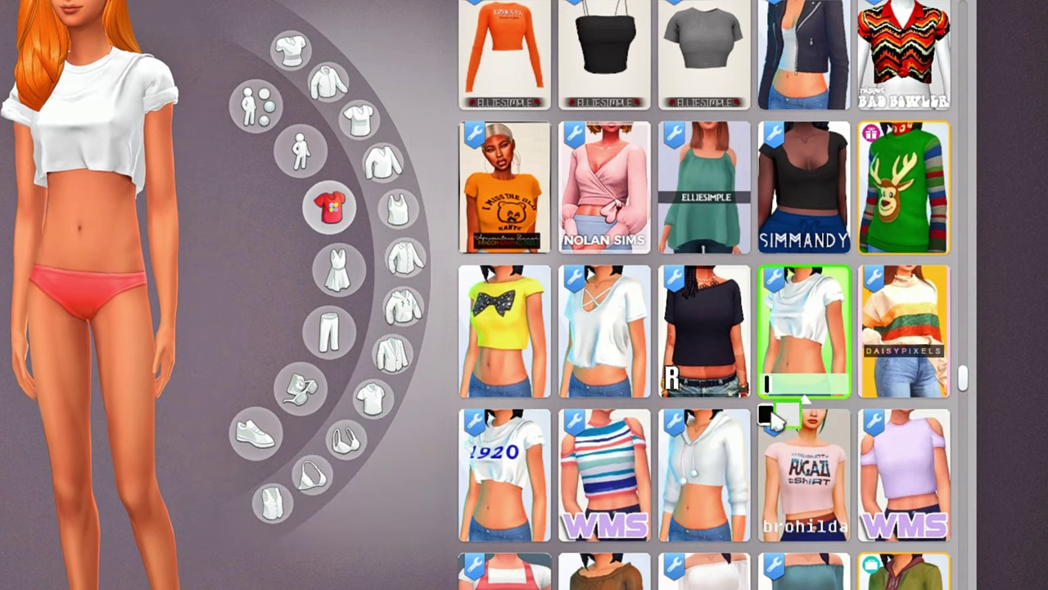
click(766, 414)
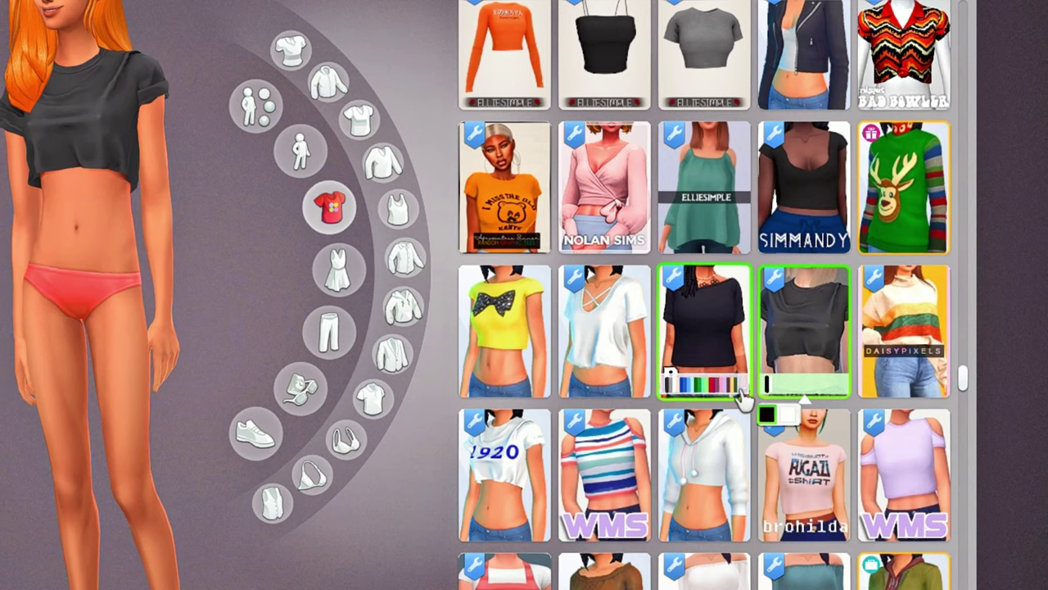
click(507, 491)
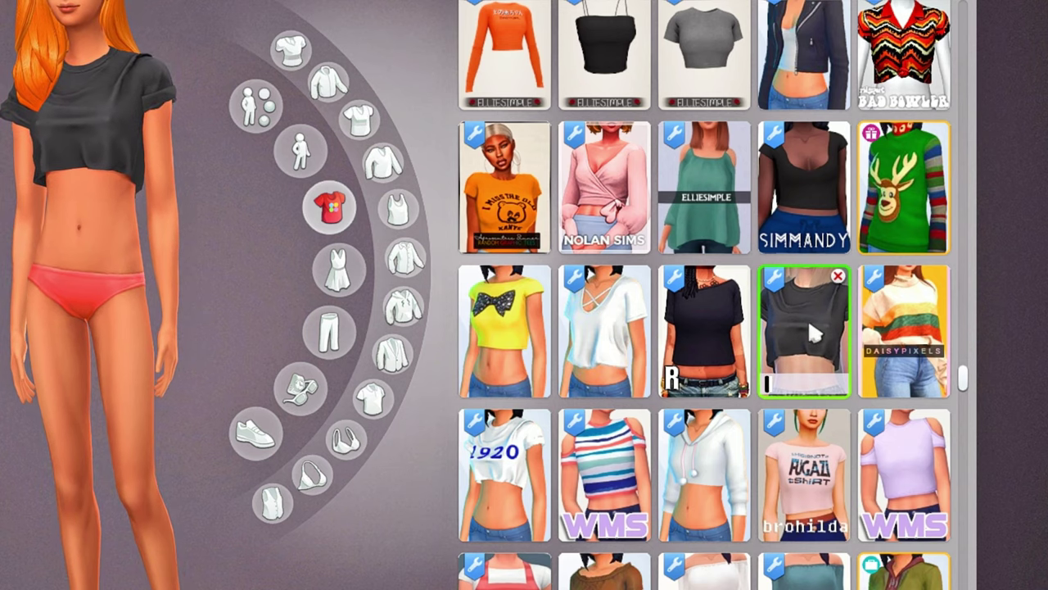
click(504, 483)
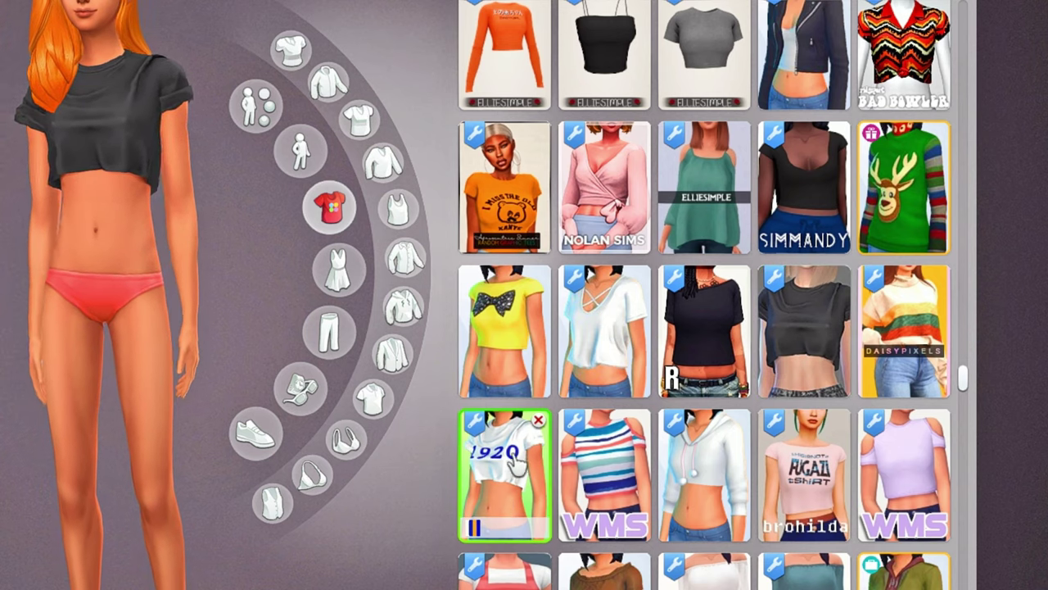
mouse_move(498, 538)
click(509, 560)
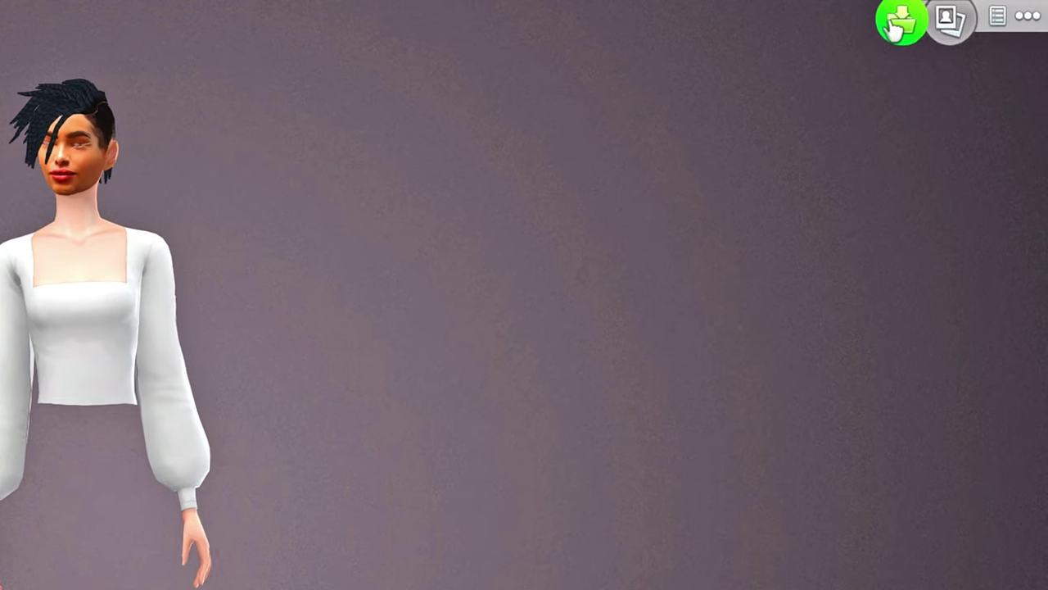
Step: Save the sim household to the library with the Gallery save button
click(912, 18)
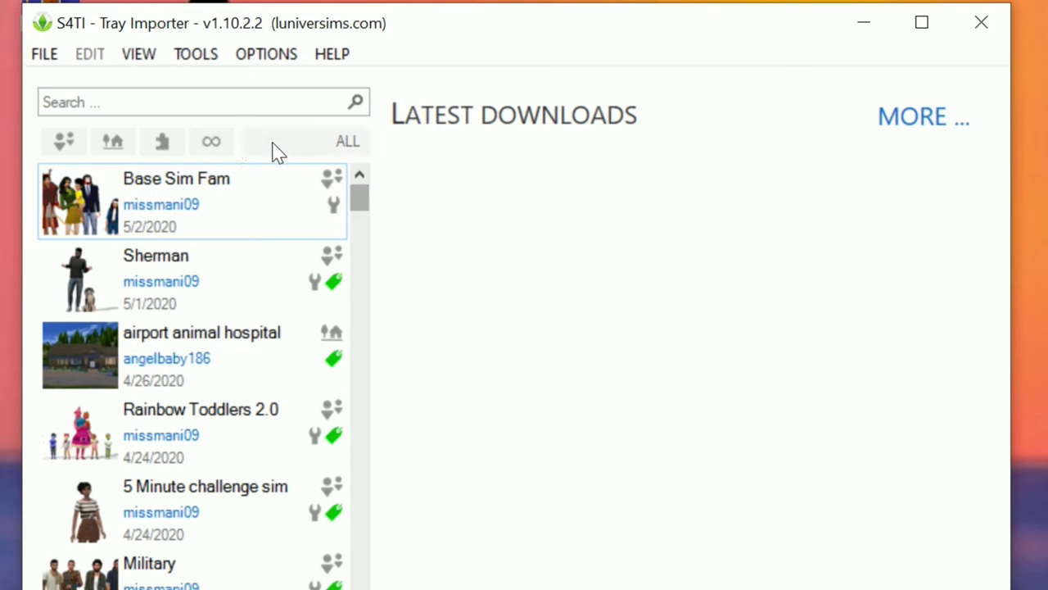
Step: List Base Sim Fam's custom content, previewing the Tidione Shorts, Jamilia Boots and Jacque Boots
click(1036, 286)
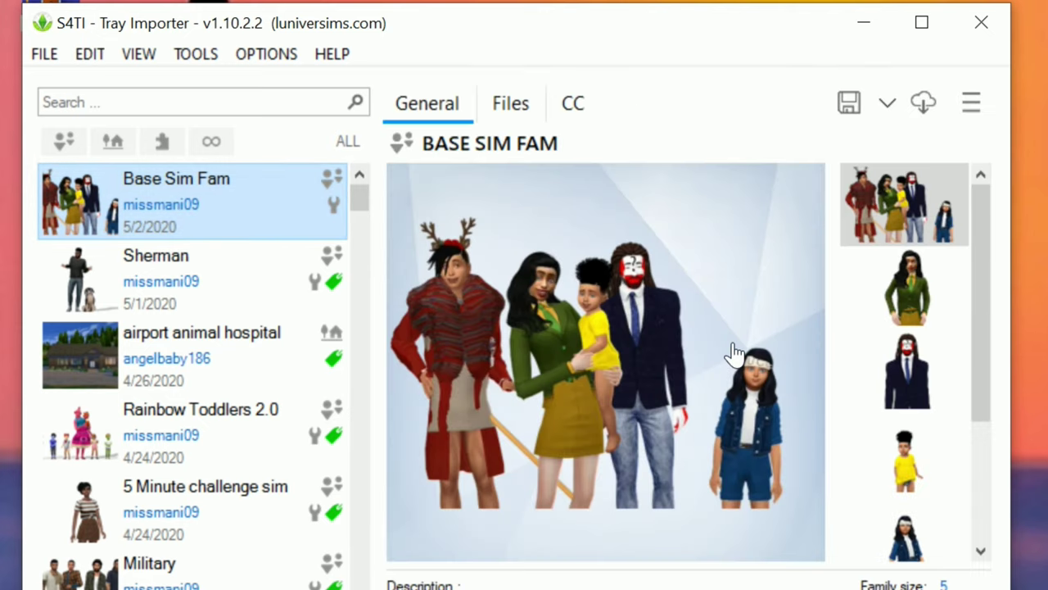
click(581, 113)
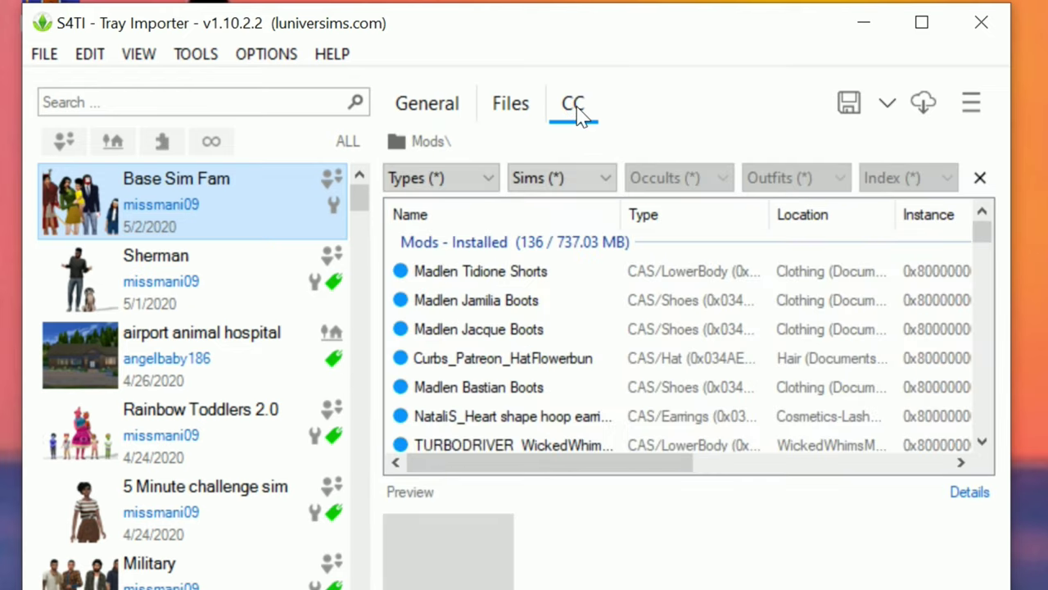
click(500, 271)
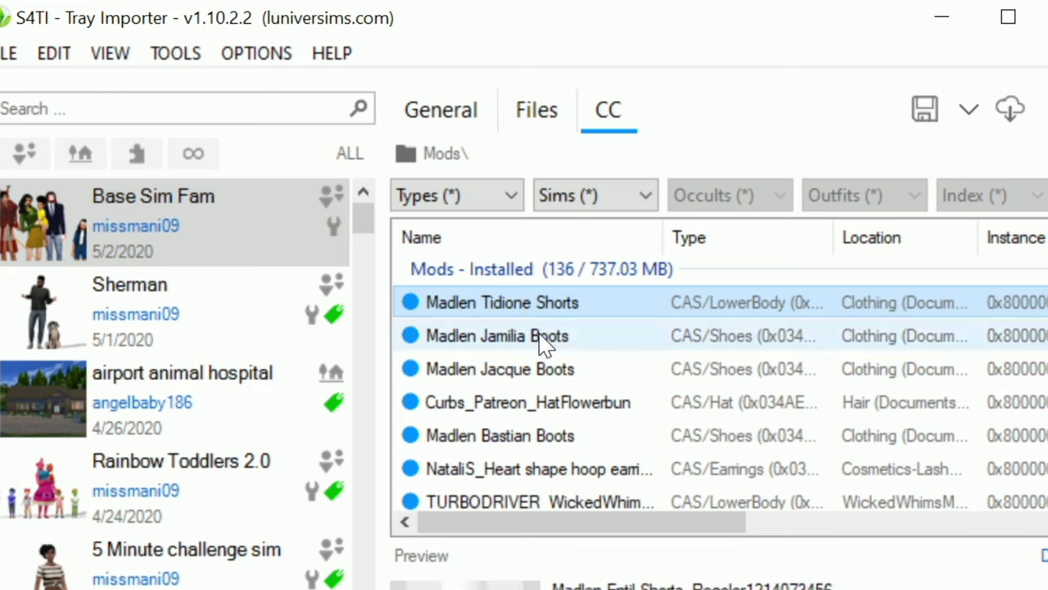
click(539, 335)
click(536, 370)
Step: Reselect the Madlen Tidione Shorts entry and bring up its file options
scroll(608, 405, down, 1)
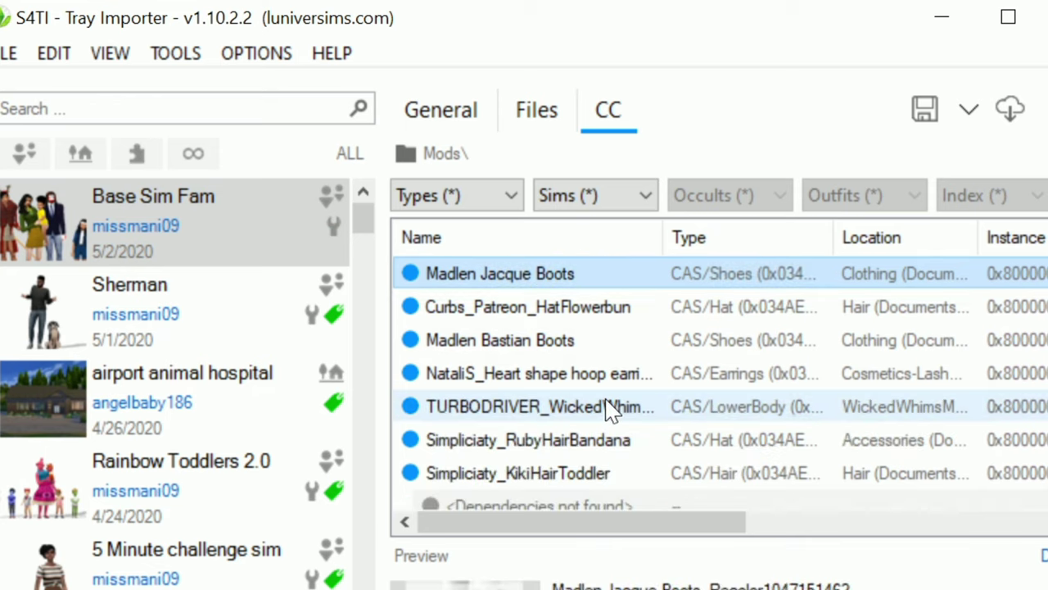
scroll(608, 405, up, 1)
click(499, 271)
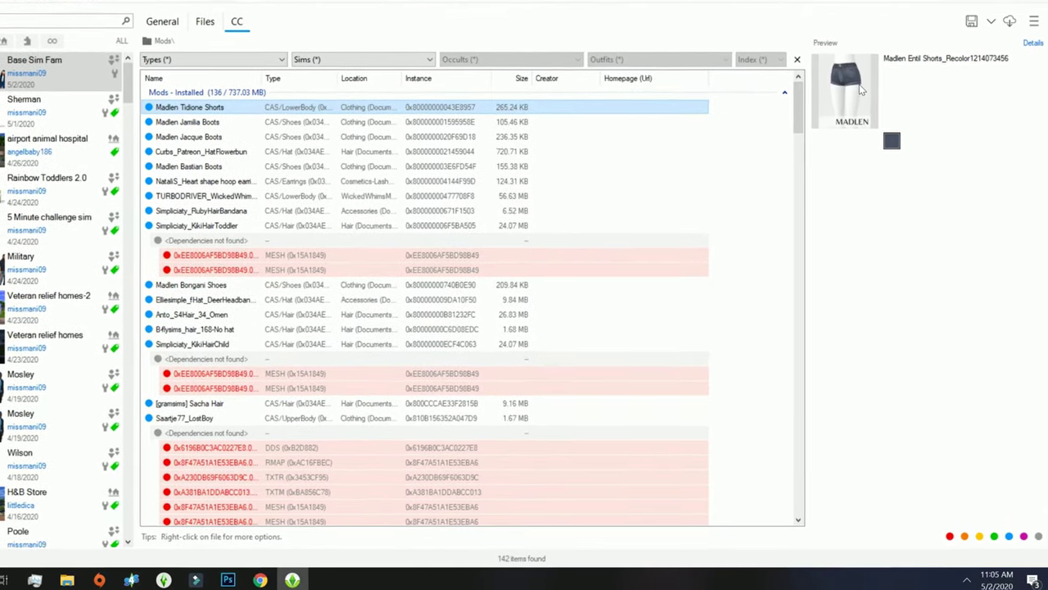
right_click(207, 87)
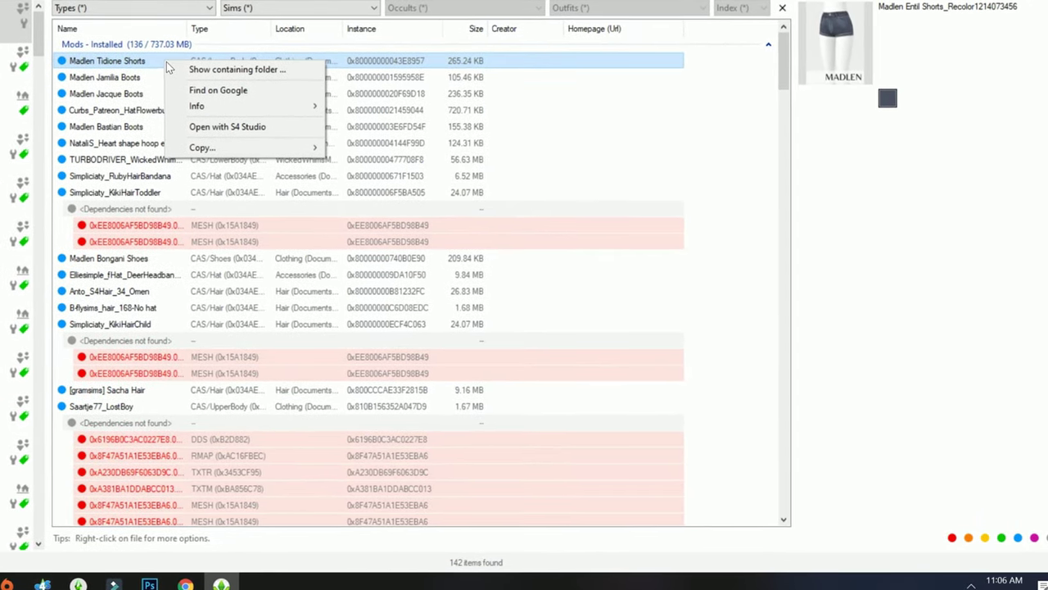
Step: Reveal the Tidione Shorts, Jamilia and Jacque Boots files in their folders, then bring up the skirt package's options
click(225, 71)
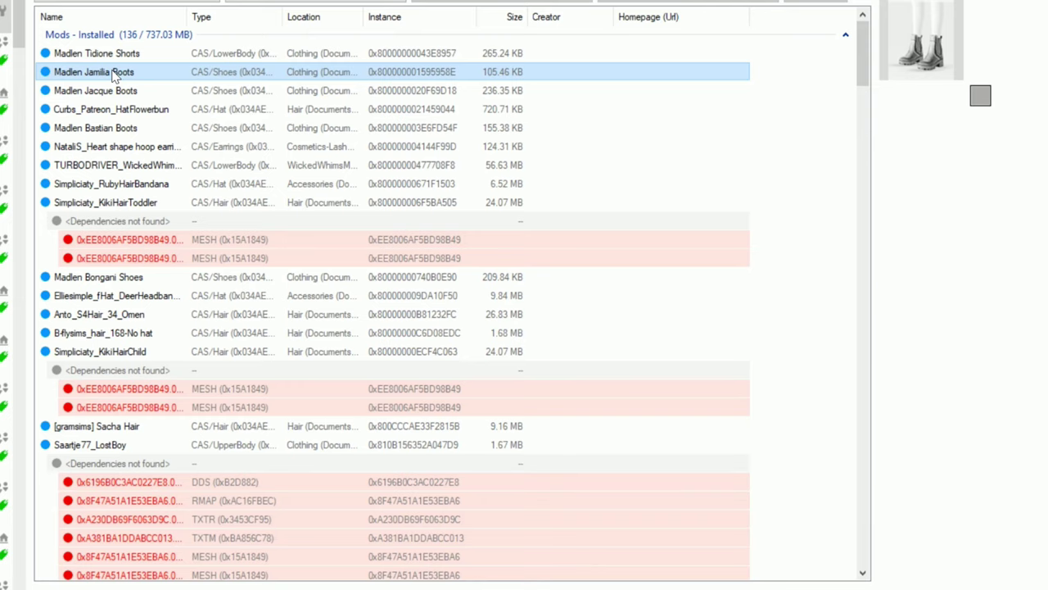
right_click(113, 72)
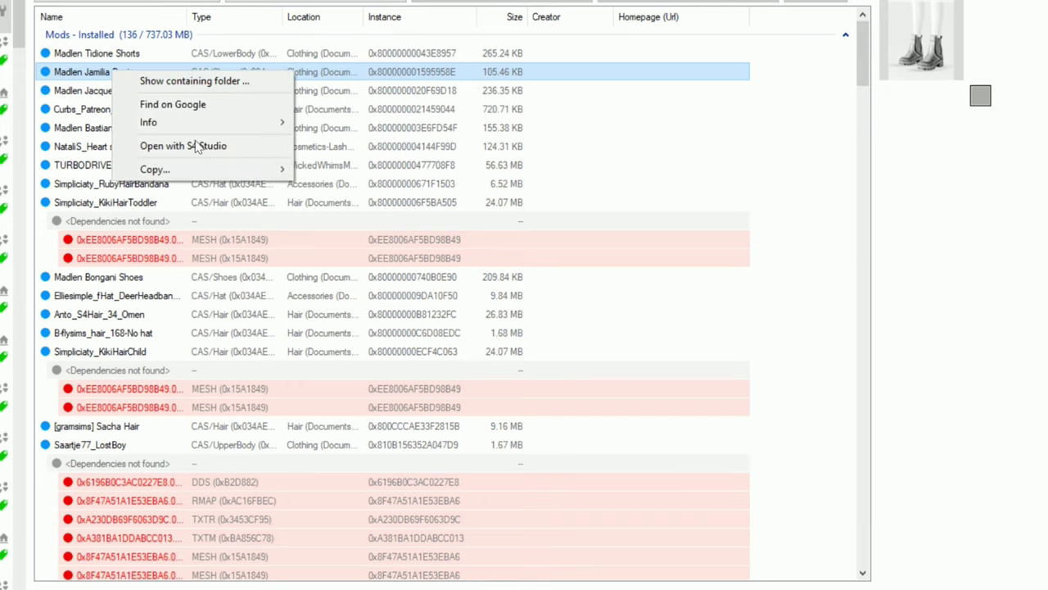
click(194, 81)
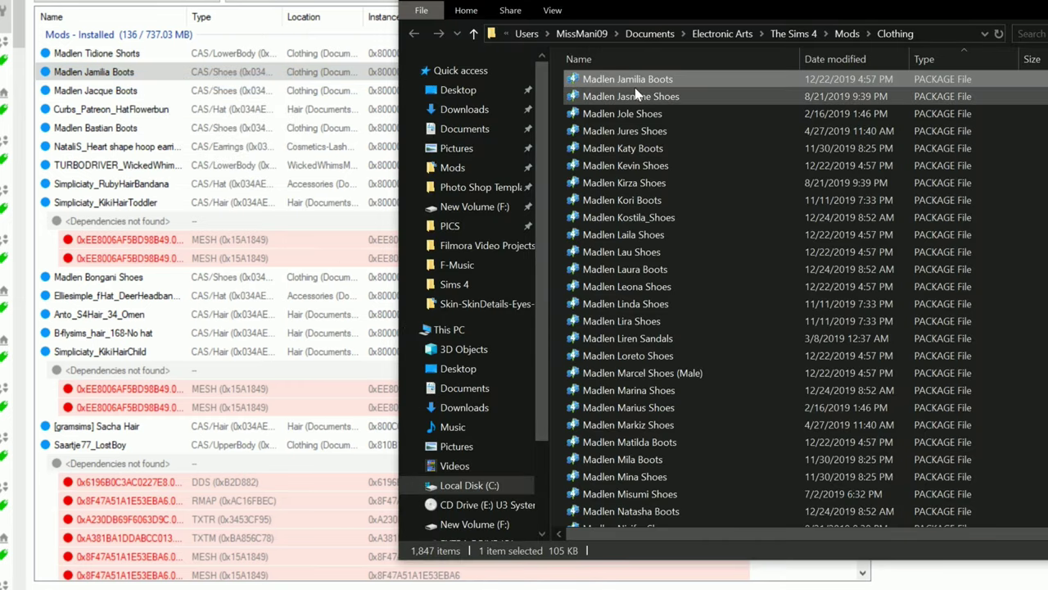
click(136, 90)
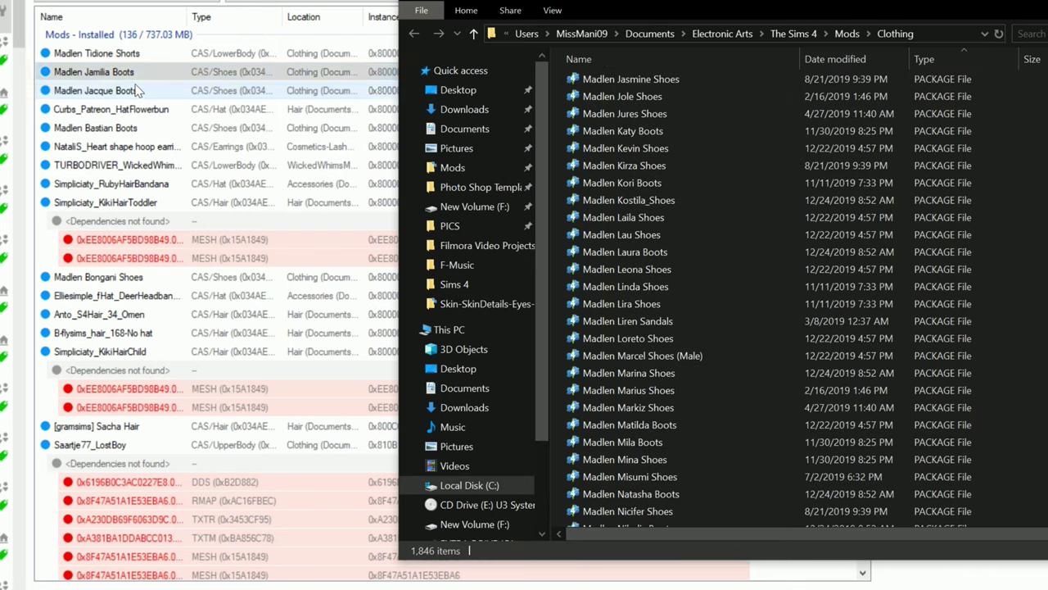
right_click(136, 90)
click(182, 95)
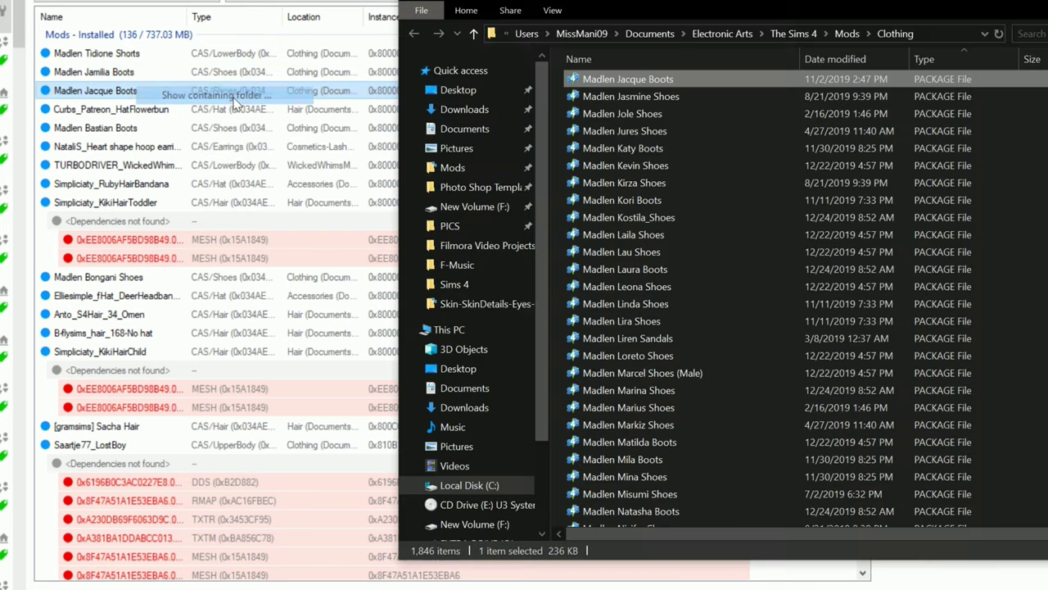
scroll(638, 87, down, 1)
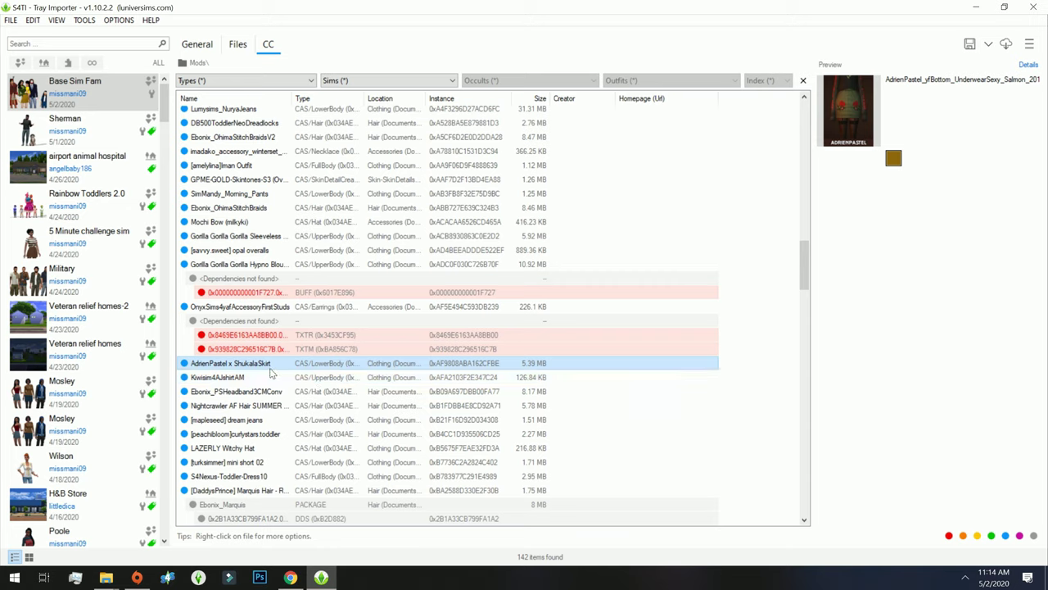
right_click(270, 372)
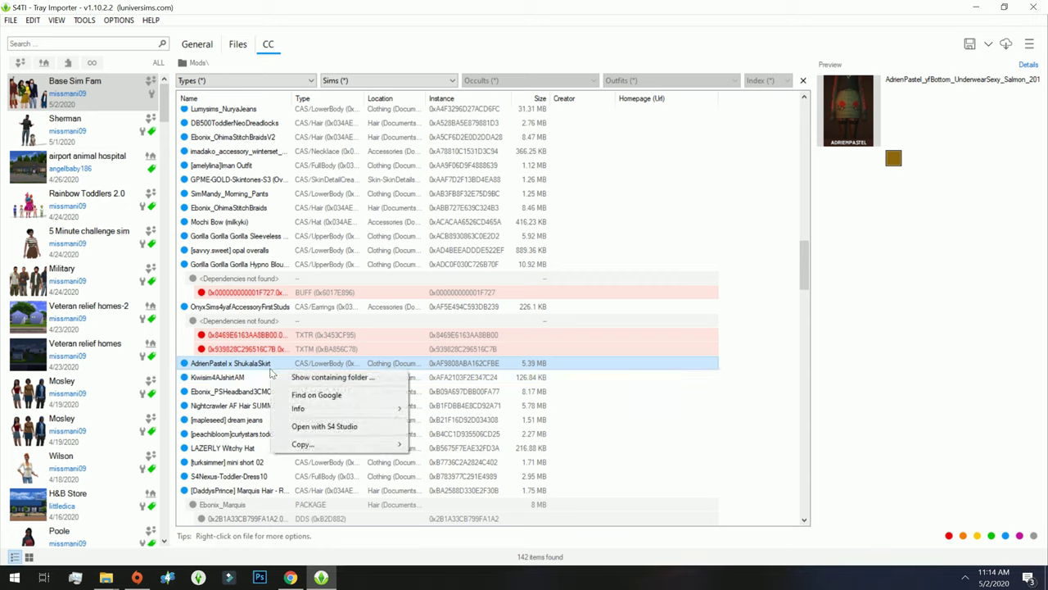
Step: Open the AdrienPastel x ShukalaSkirt package and select the teal swatch at the list's end
click(300, 379)
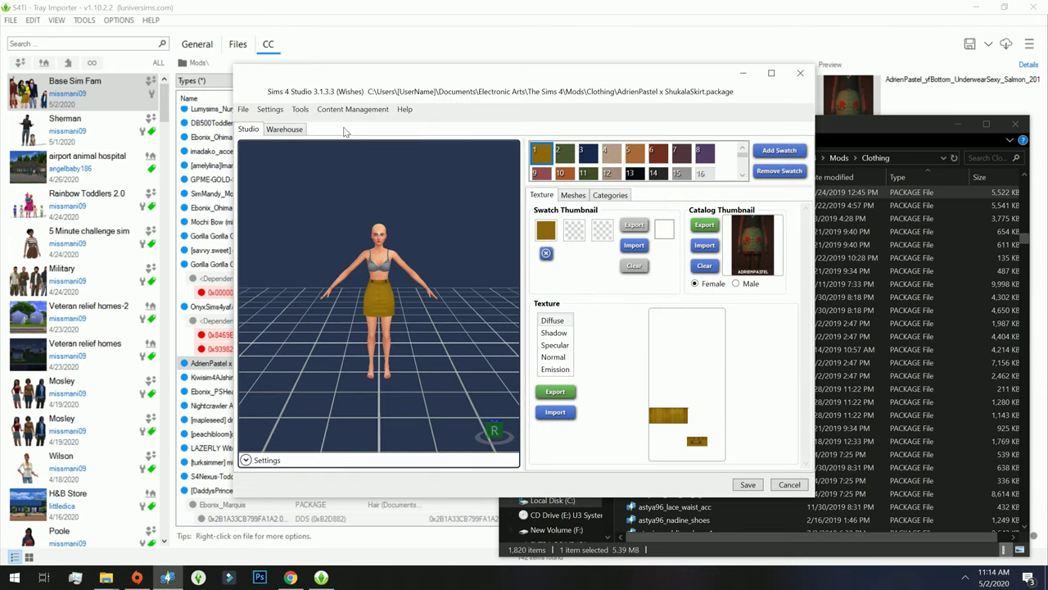
scroll(745, 177, down, 5)
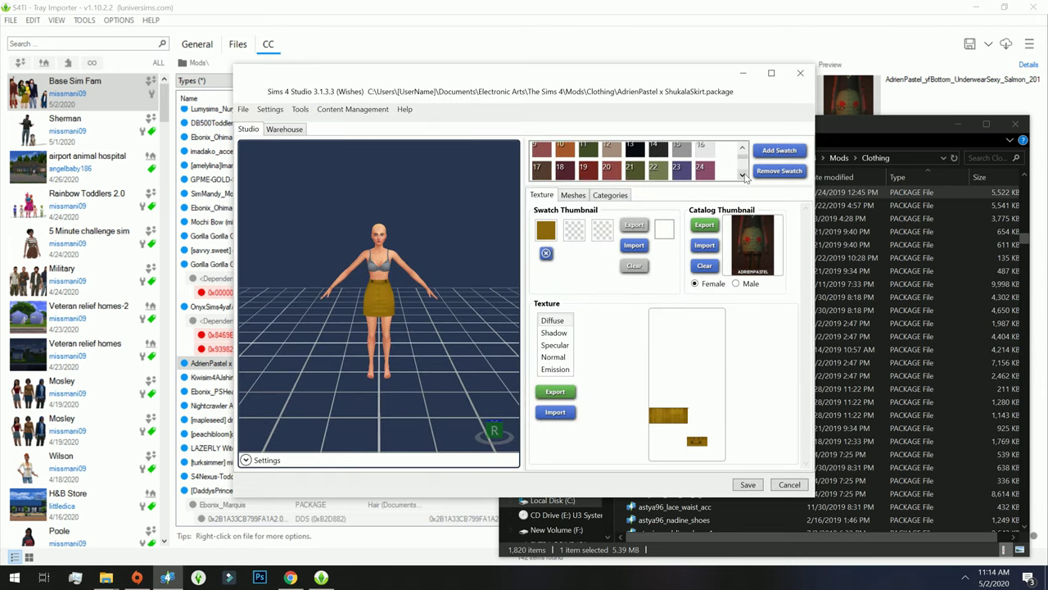
scroll(745, 178, down, 2)
click(631, 171)
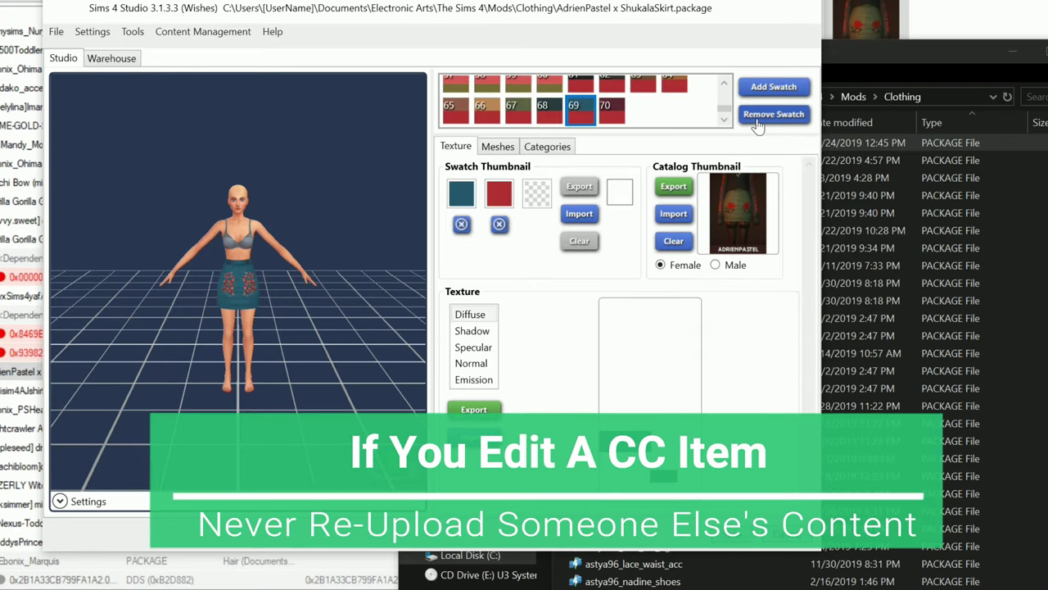
Step: Remove swatches 70 down to 65 from the skirt package
click(758, 123)
click(759, 123)
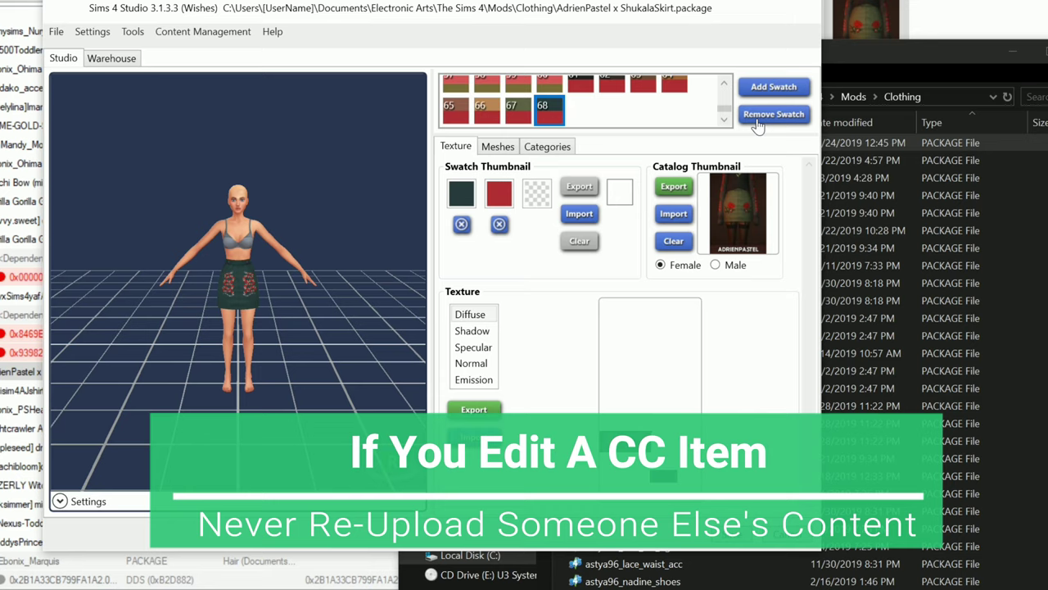
click(758, 123)
click(758, 123)
click(758, 122)
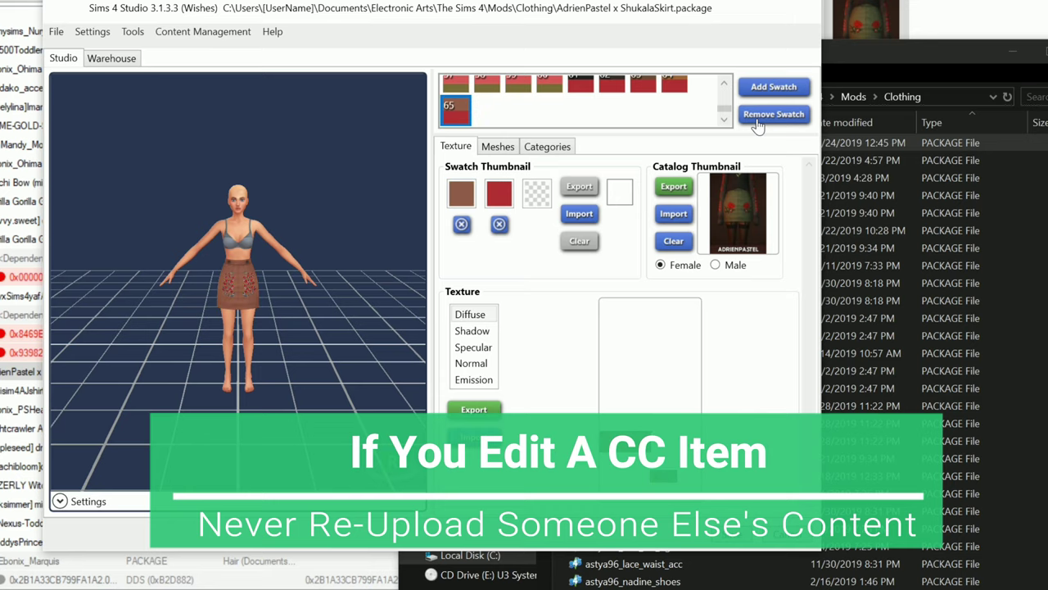
click(759, 123)
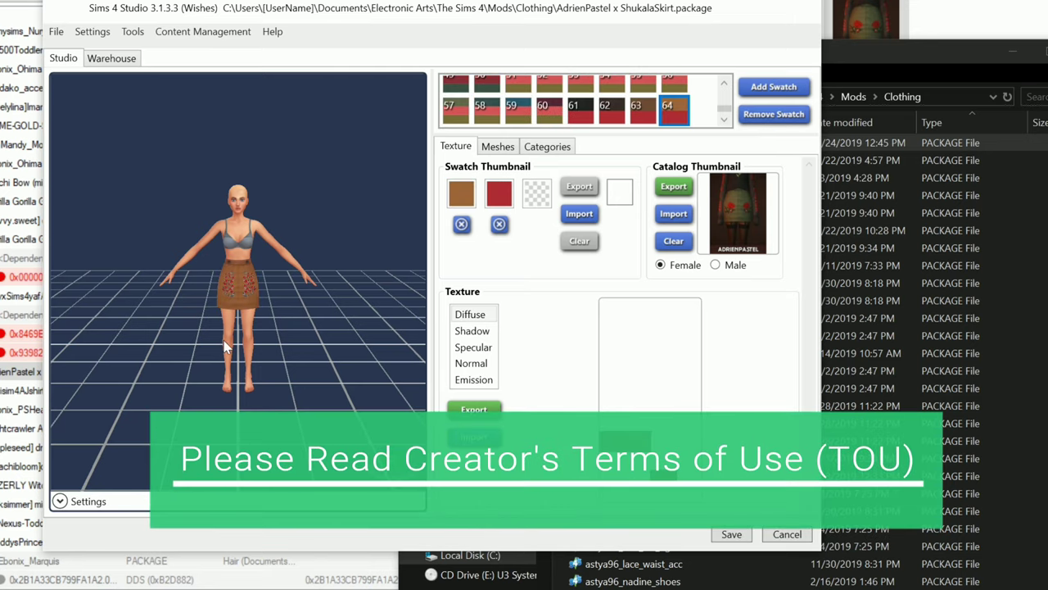
Step: Preview swatch 21 on the skirt and trim the remaining swatches down to 19
scroll(270, 263, up, 3)
scroll(254, 242, up, 5)
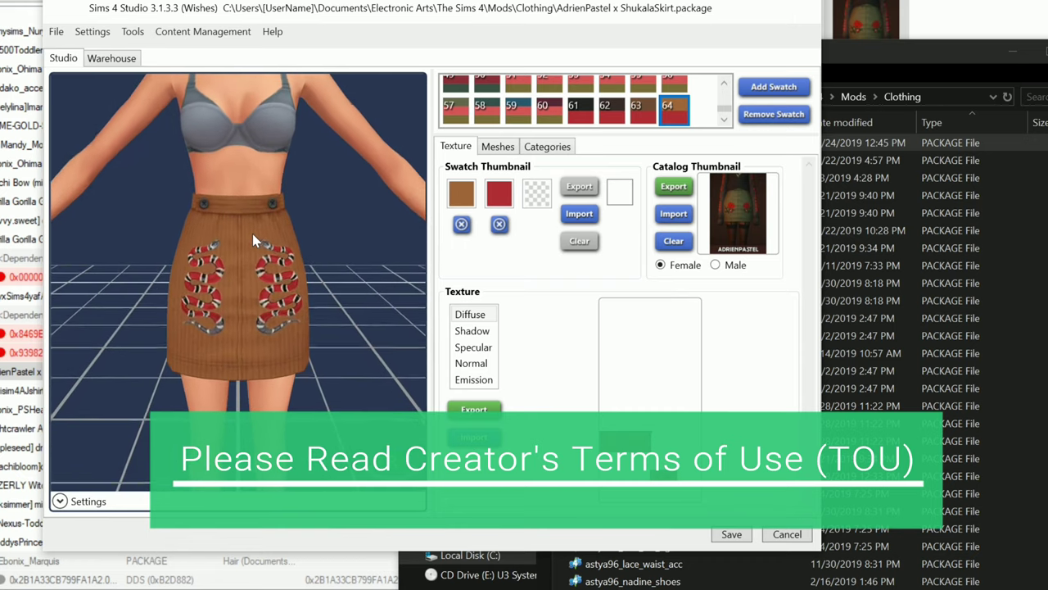
scroll(339, 187, down, 1)
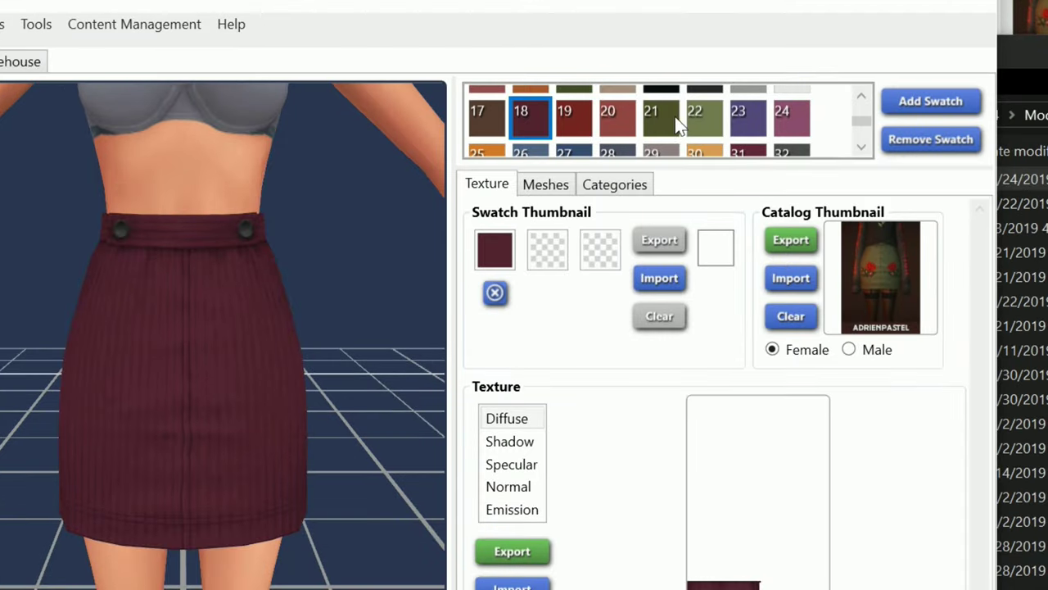
click(581, 98)
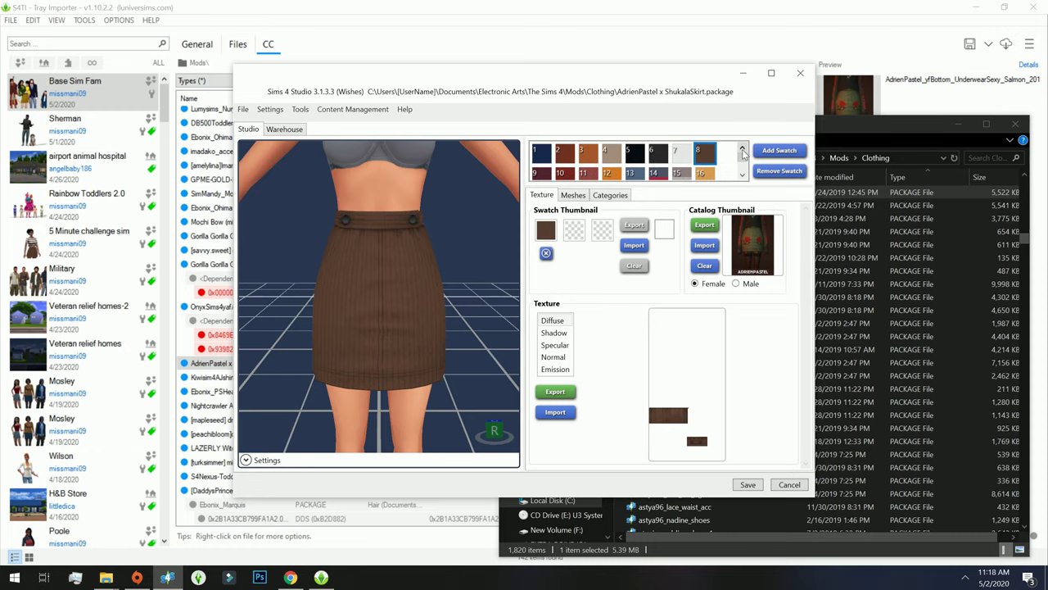
click(743, 175)
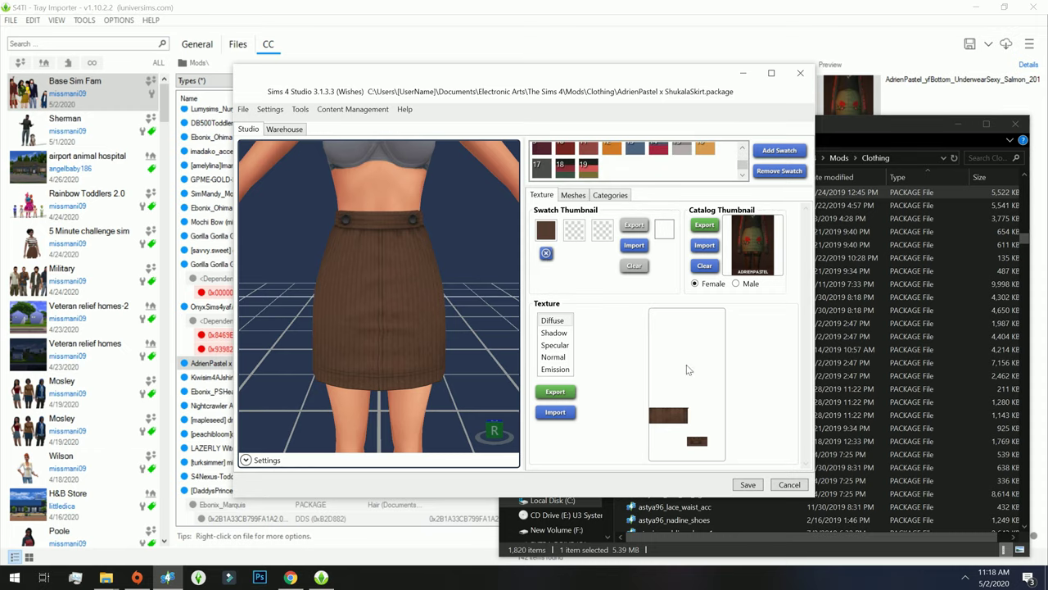
Step: Save the trimmed skirt package and dismiss the saved confirmation
click(745, 484)
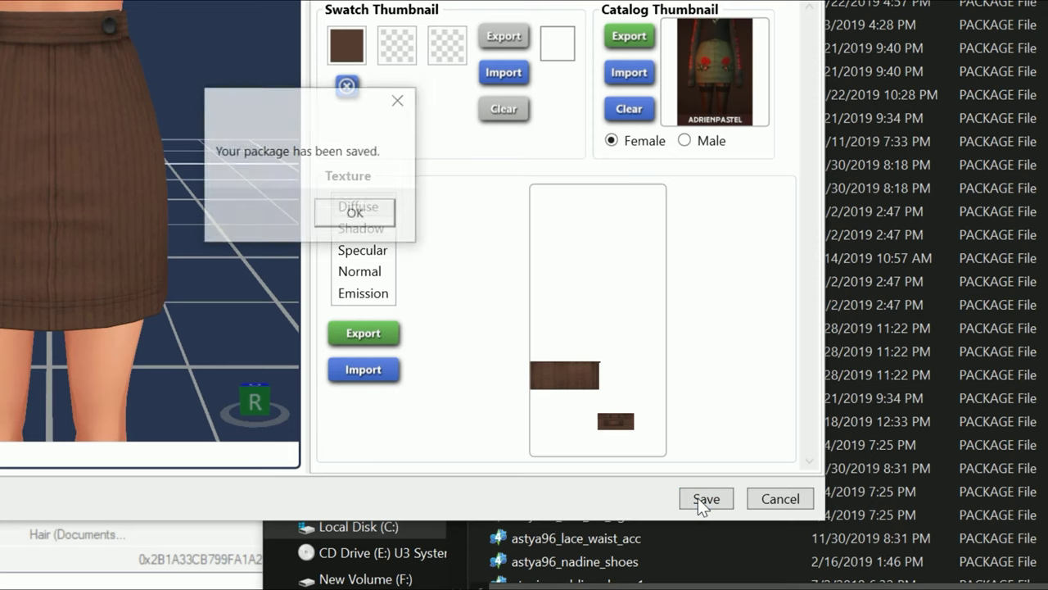
click(337, 224)
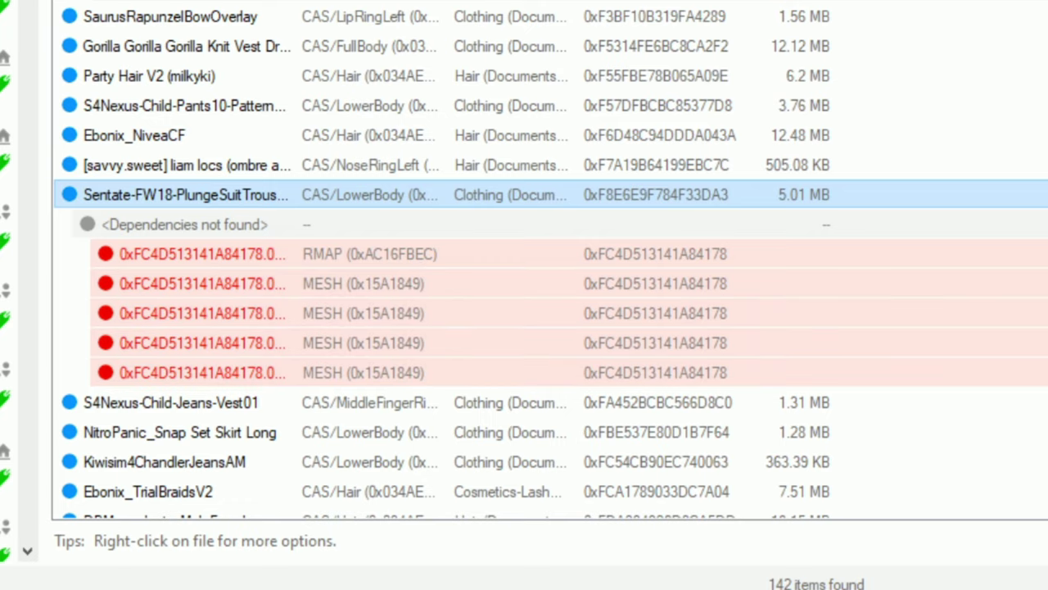
Step: Locate the Sentate-FW18-PlungeSuit Trousers entry with missing MESH dependencies and bring up its options
scroll(142, 121, up, 8)
scroll(141, 120, down, 10)
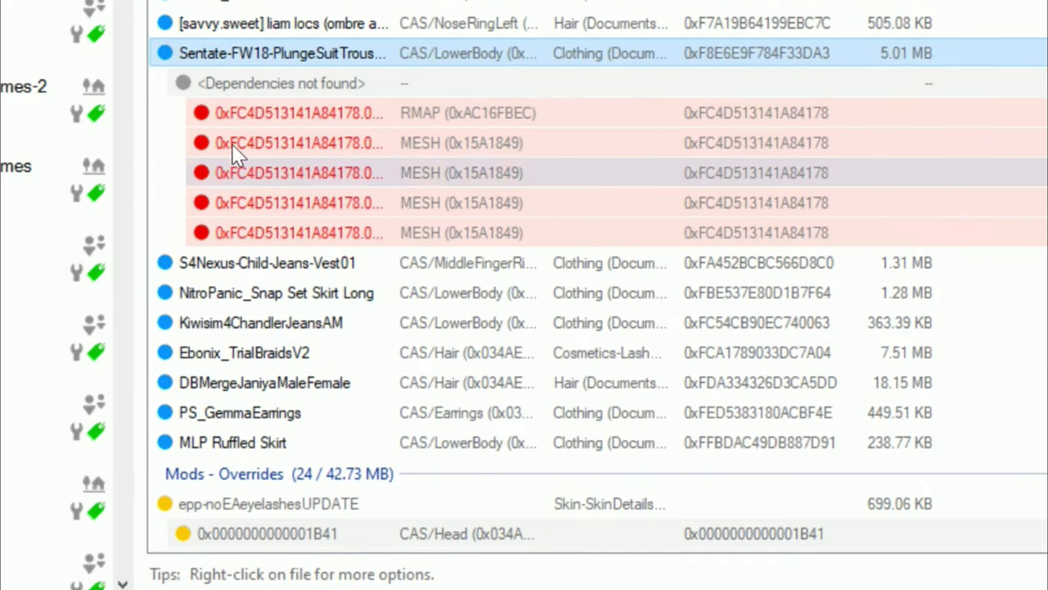
right_click(240, 52)
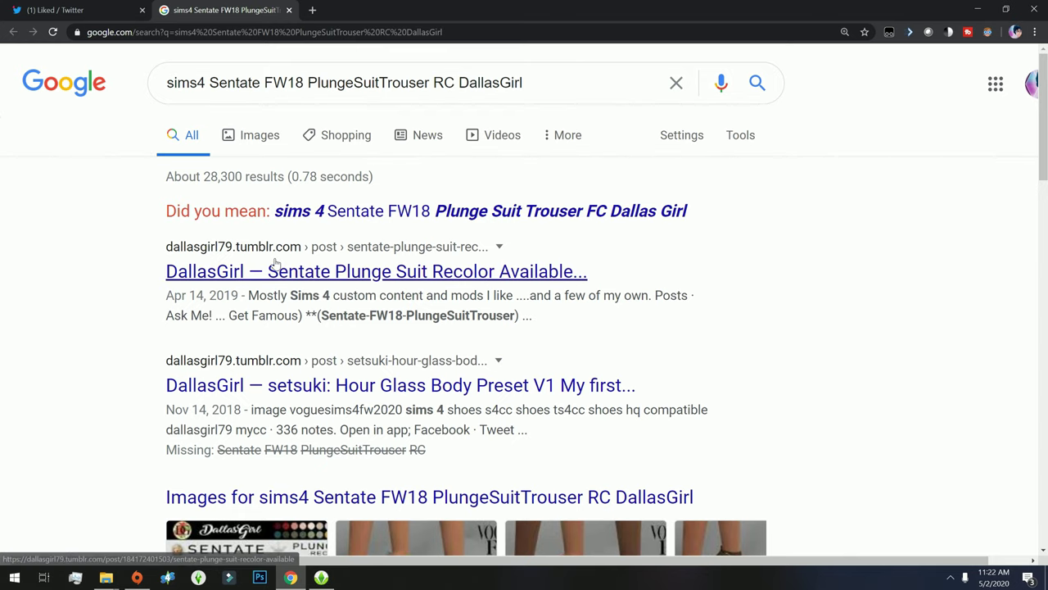
Step: Open the 'DallasGirl — Sentate Plunge Suit Recolor Available' result and bring up its meshes link options
scroll(271, 275, down, 5)
scroll(286, 426, up, 4)
scroll(300, 286, up, 1)
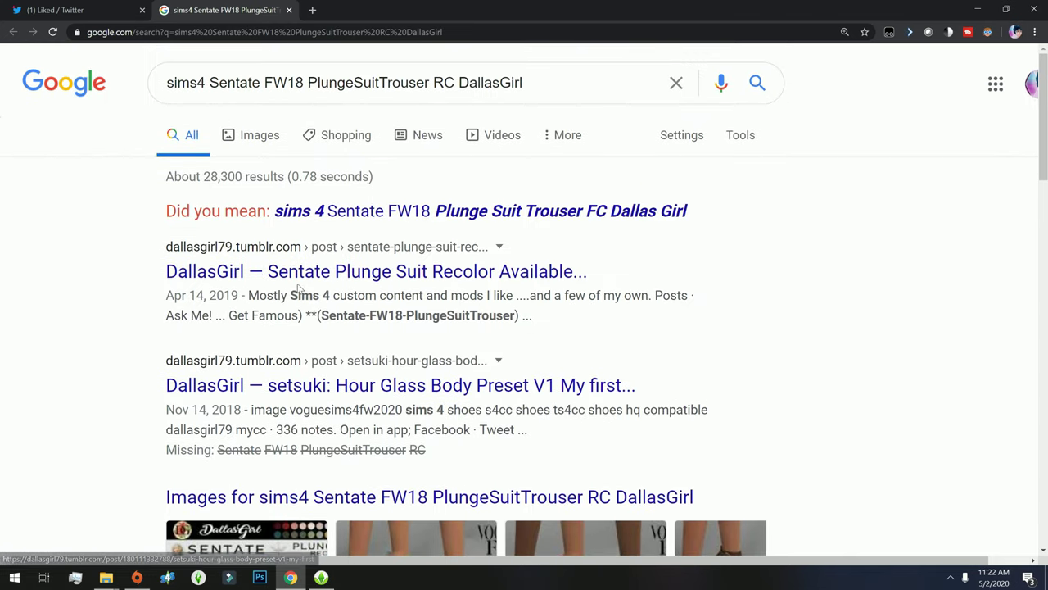
click(288, 281)
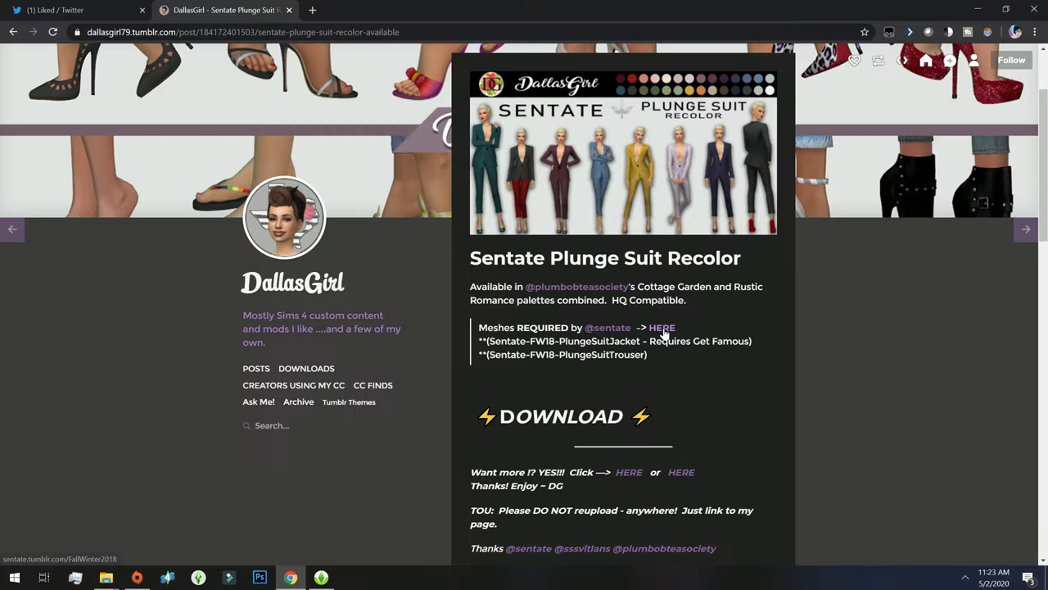
right_click(504, 361)
Step: View the Sentate FallWinter 2018 COLLECTION.zip page in a new tab, then close it
click(704, 336)
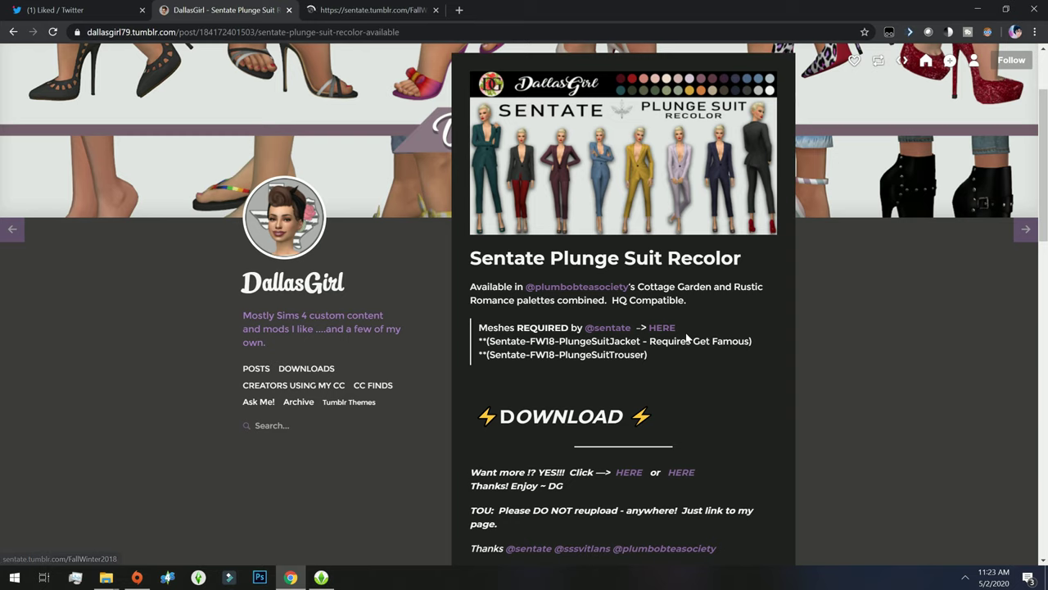
click(370, 6)
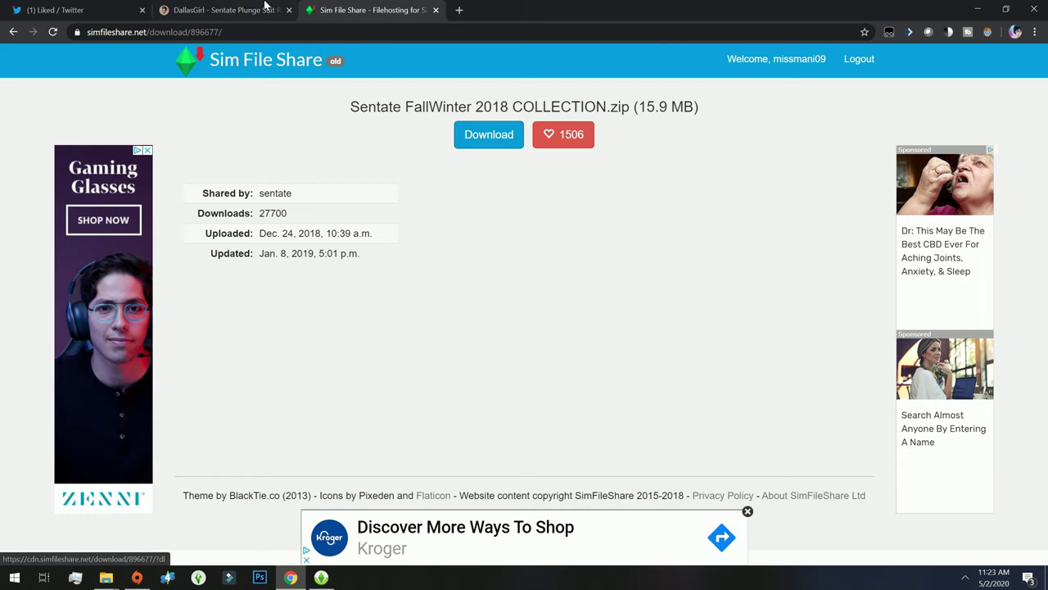
click(229, 8)
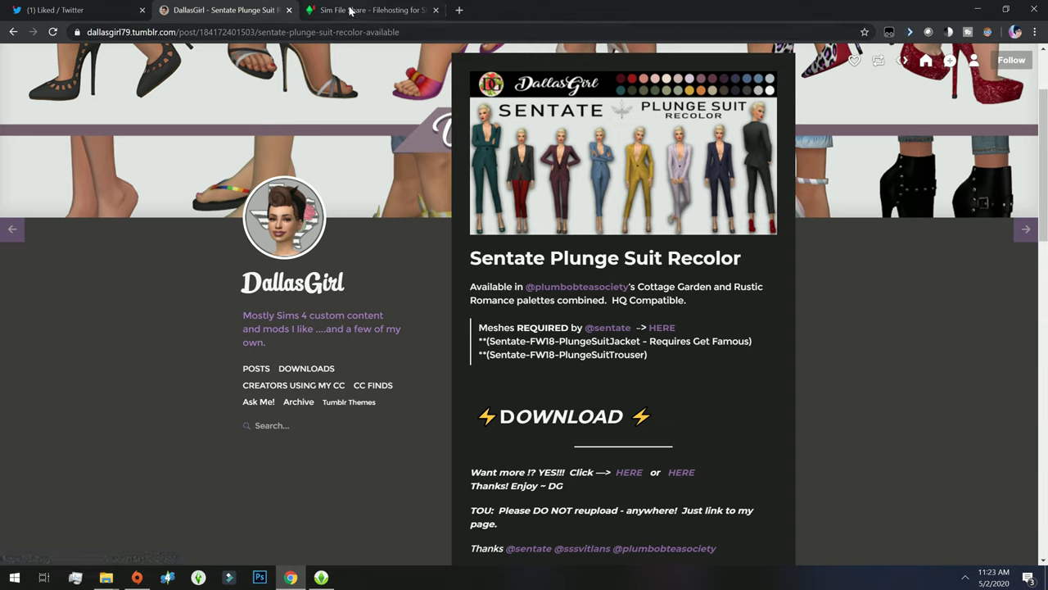
click(404, 13)
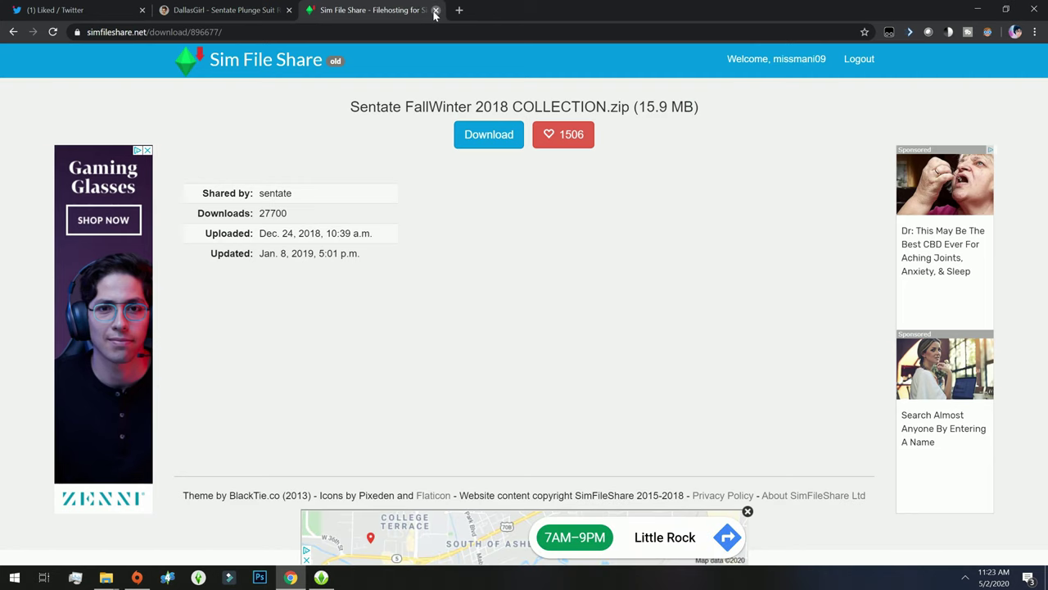
click(435, 11)
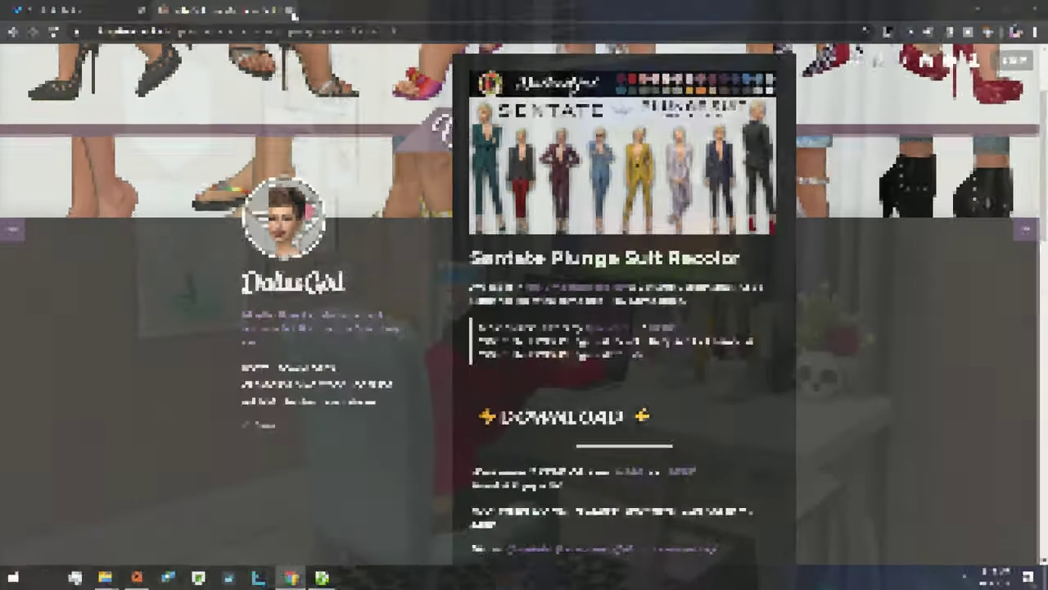